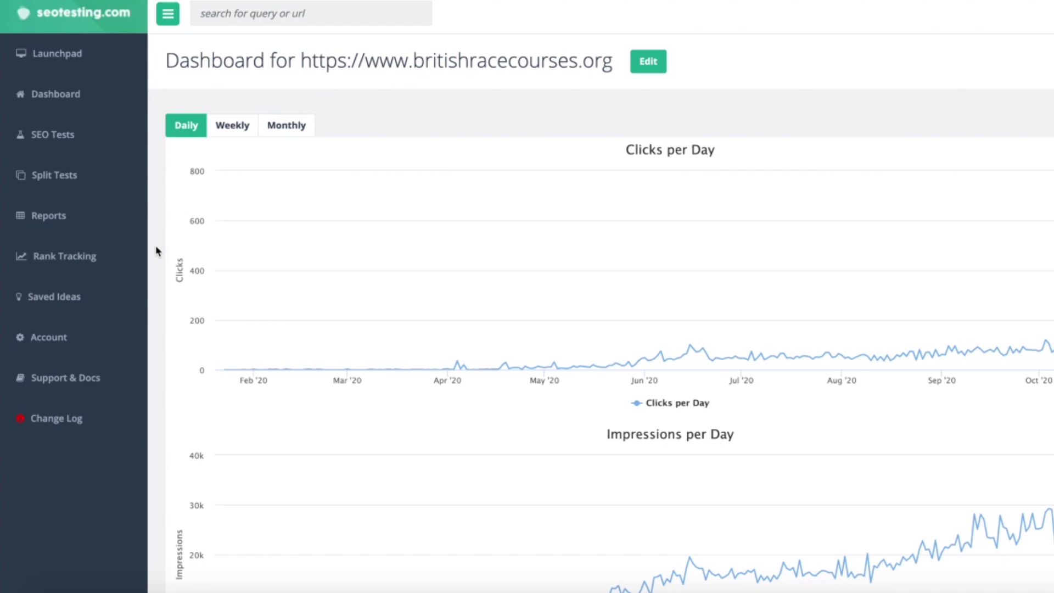
# Open the All Pages report for the britishracecourses.org site
pyautogui.click(82, 222)
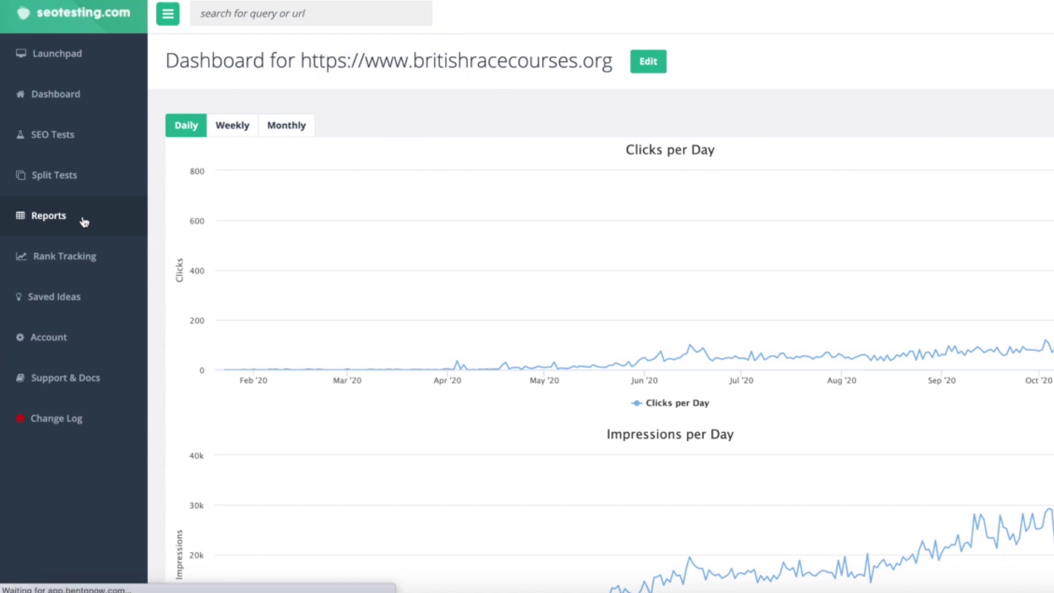
pyautogui.scroll(-3, 181, 231)
pyautogui.scroll(-3, 180, 238)
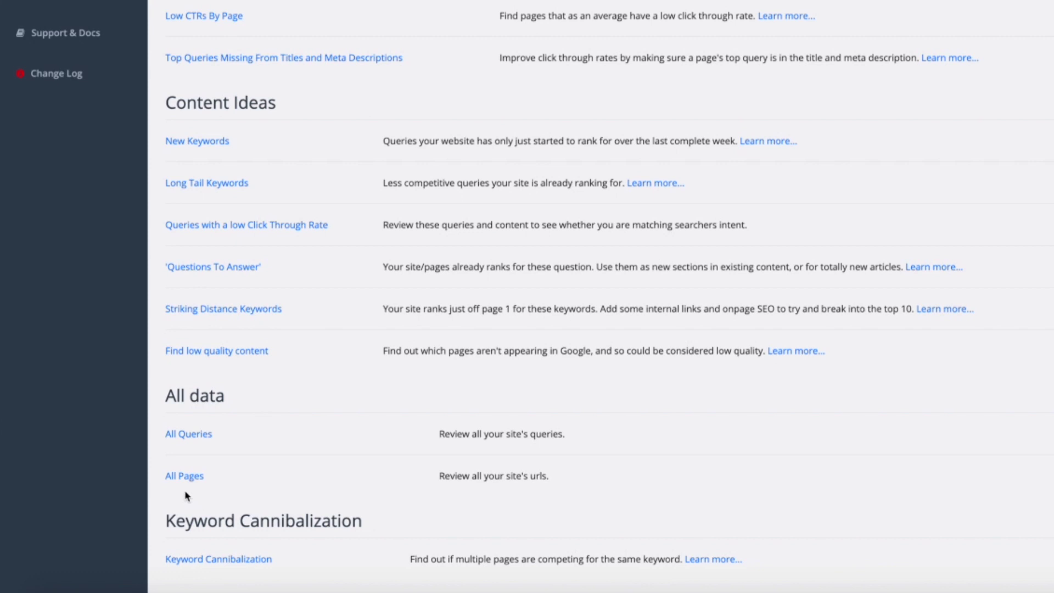
pyautogui.click(185, 479)
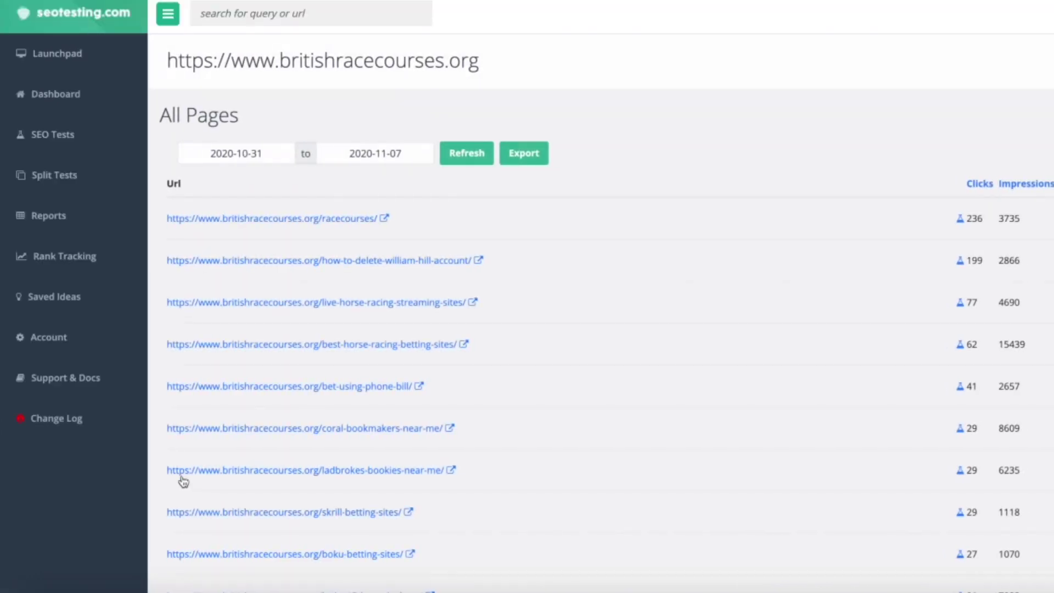
# Find the /betting-payment-methods/ page in the All Pages report and open its page details
pyautogui.scroll(-3, 701, 346)
pyautogui.scroll(-8, 701, 344)
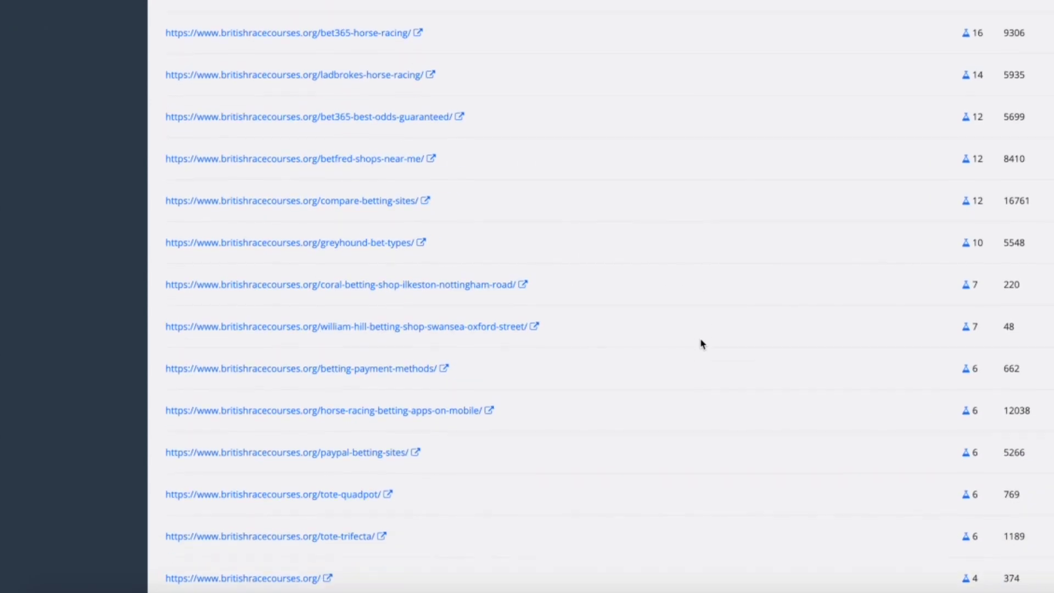
pyautogui.scroll(-8, 701, 344)
pyautogui.scroll(-2, 701, 344)
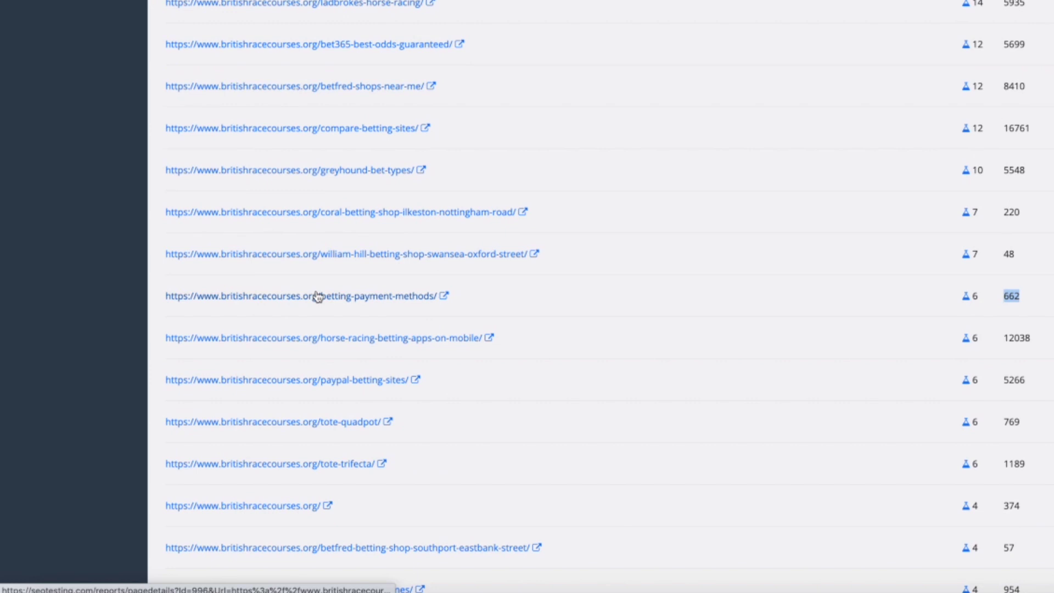
pyautogui.click(317, 296)
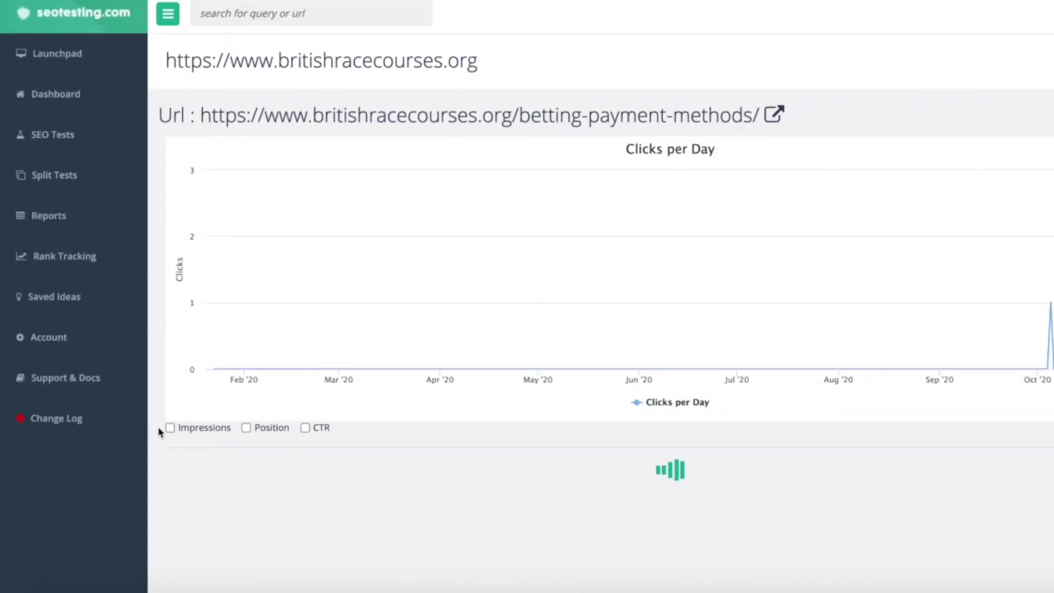
# Review the page's current title, meta description and the list of queries it is returned for over the last 90 days
pyautogui.scroll(-5, 159, 432)
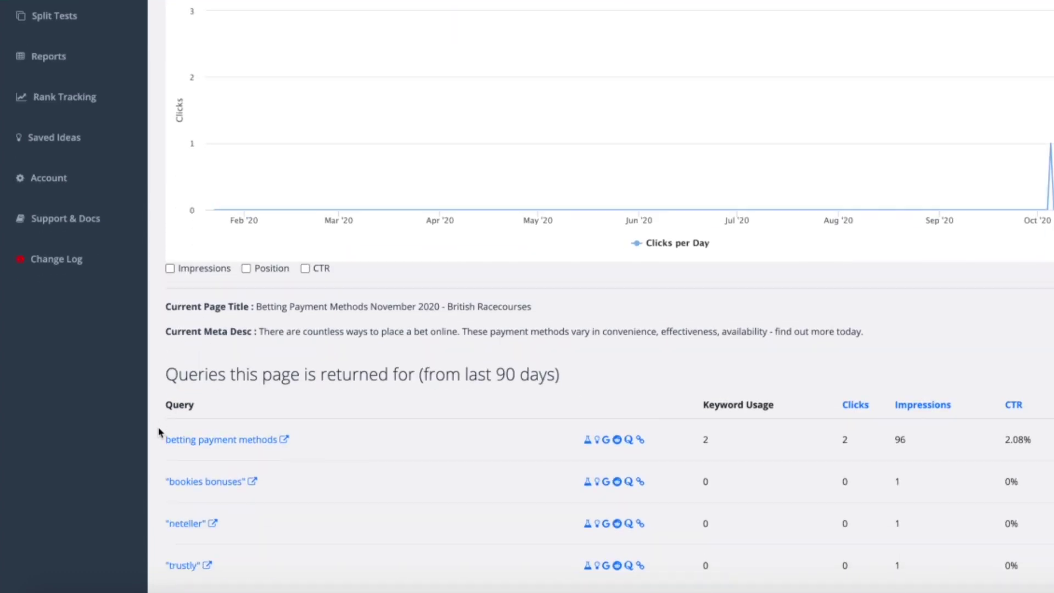
pyautogui.scroll(-1, 159, 432)
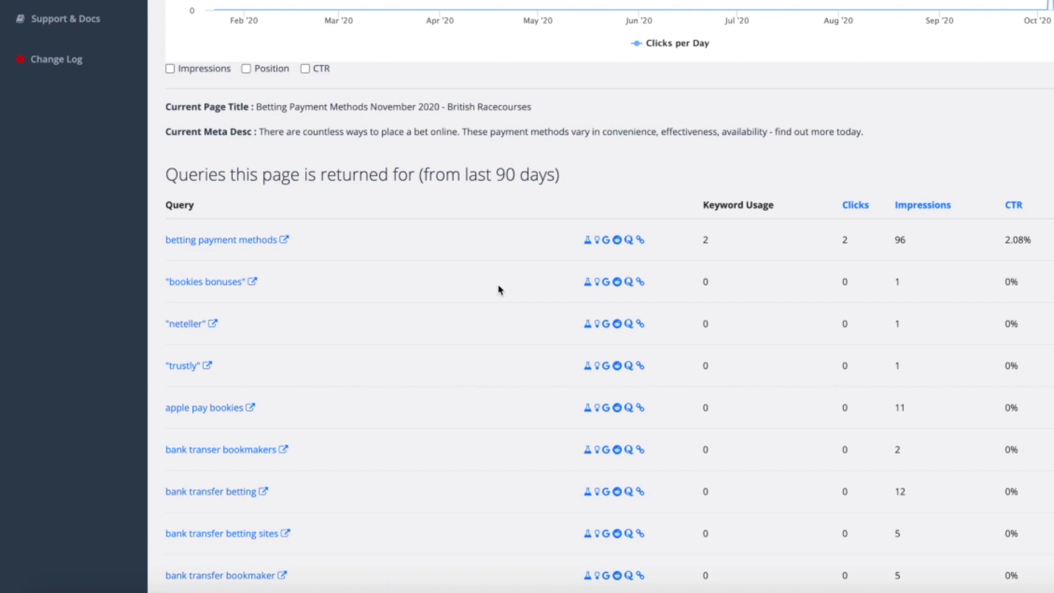
pyautogui.scroll(-1, 478, 289)
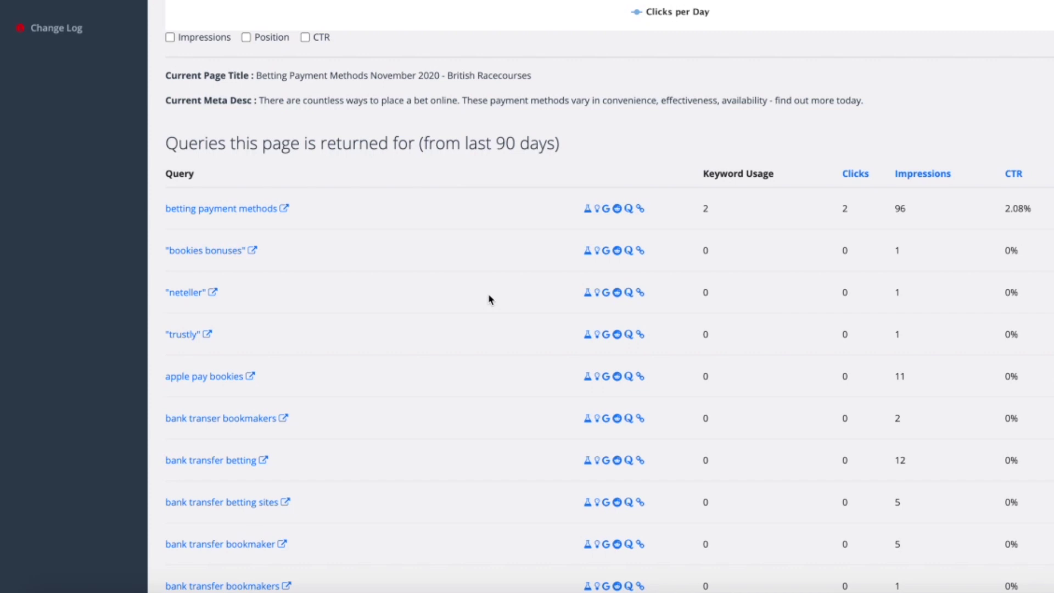
pyautogui.scroll(-1, 490, 299)
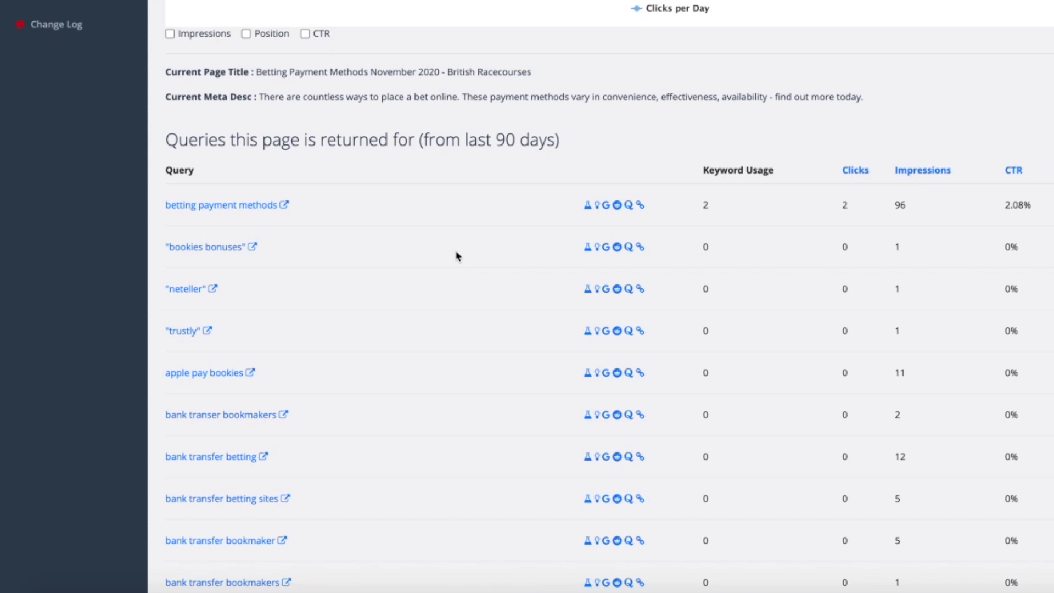
pyautogui.scroll(-4, 456, 256)
pyautogui.scroll(2, 456, 256)
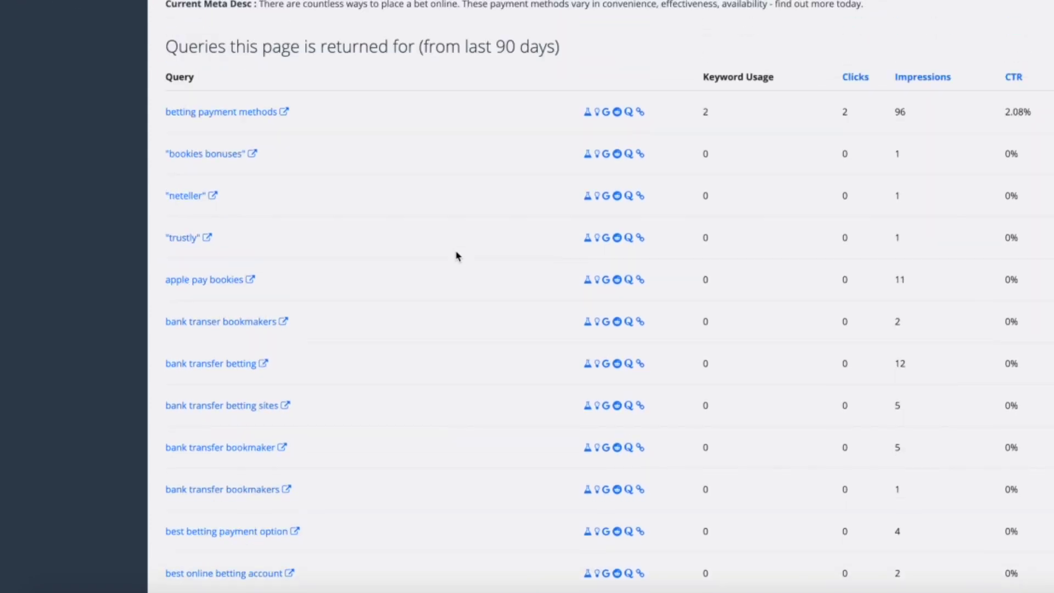
pyautogui.scroll(10, 456, 256)
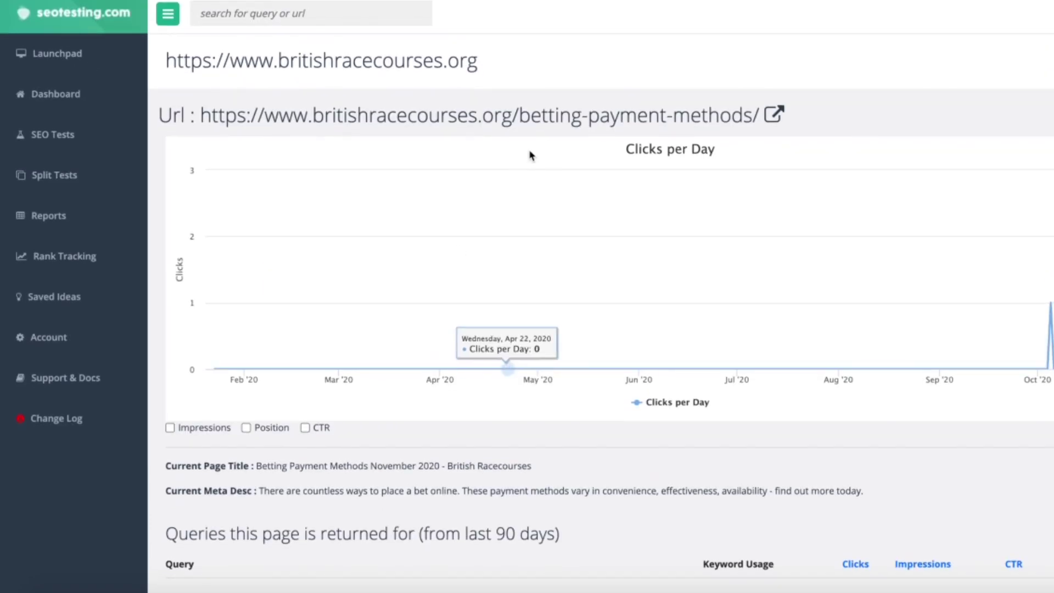
pyautogui.scroll(-10, 474, 360)
pyautogui.scroll(-2, 474, 360)
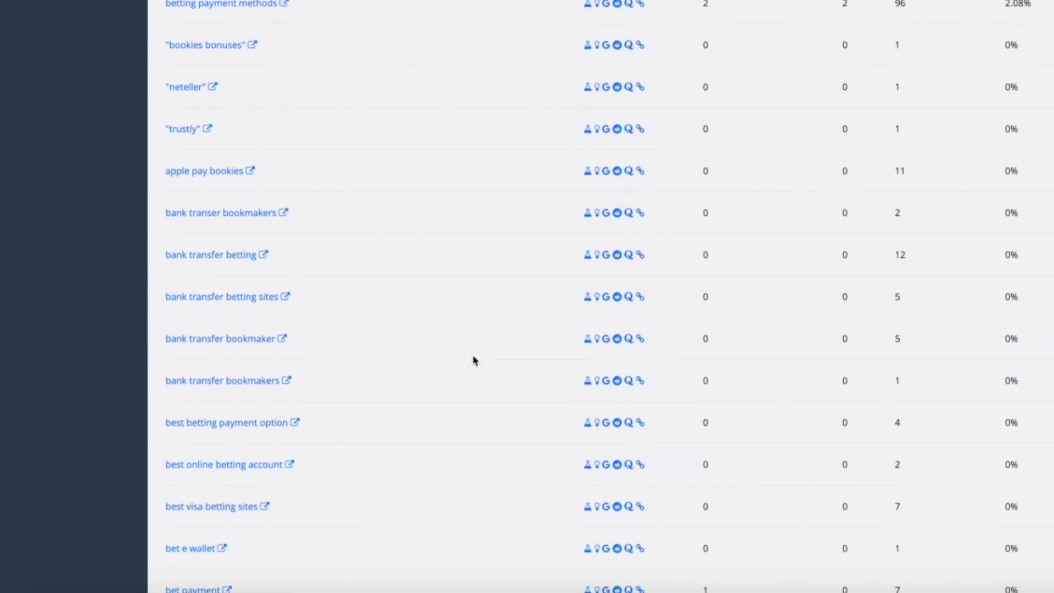
# Examine the keyword usage of the queries "bet e wallet" and "apple pay bookies" in the page's query list
pyautogui.scroll(-3, 475, 360)
pyautogui.moveTo(152, 406); pyautogui.dragTo(226, 431)
pyautogui.click(247, 431)
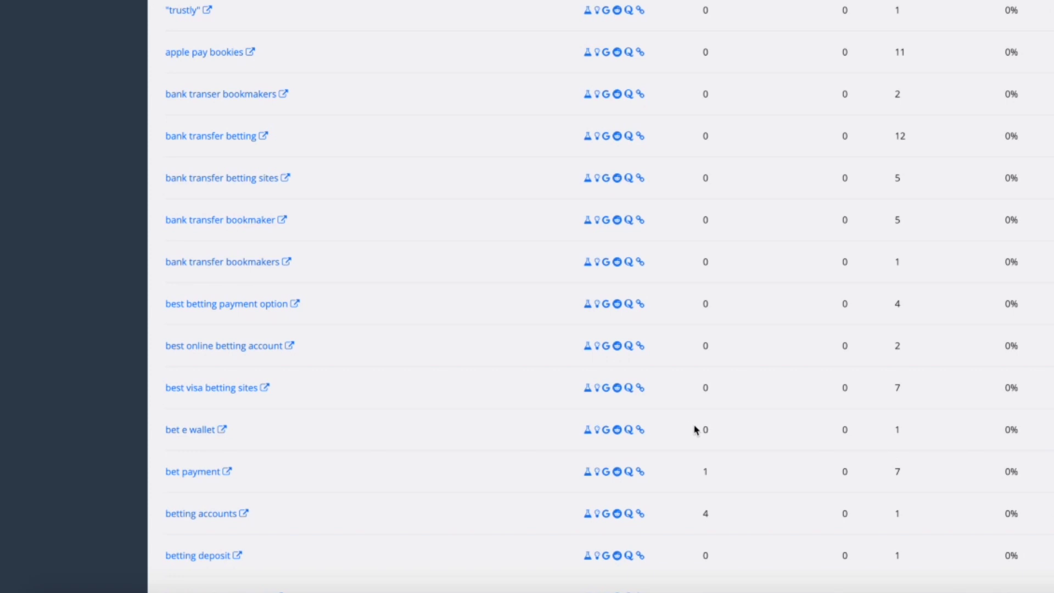
pyautogui.click(444, 432)
pyautogui.scroll(3, 470, 384)
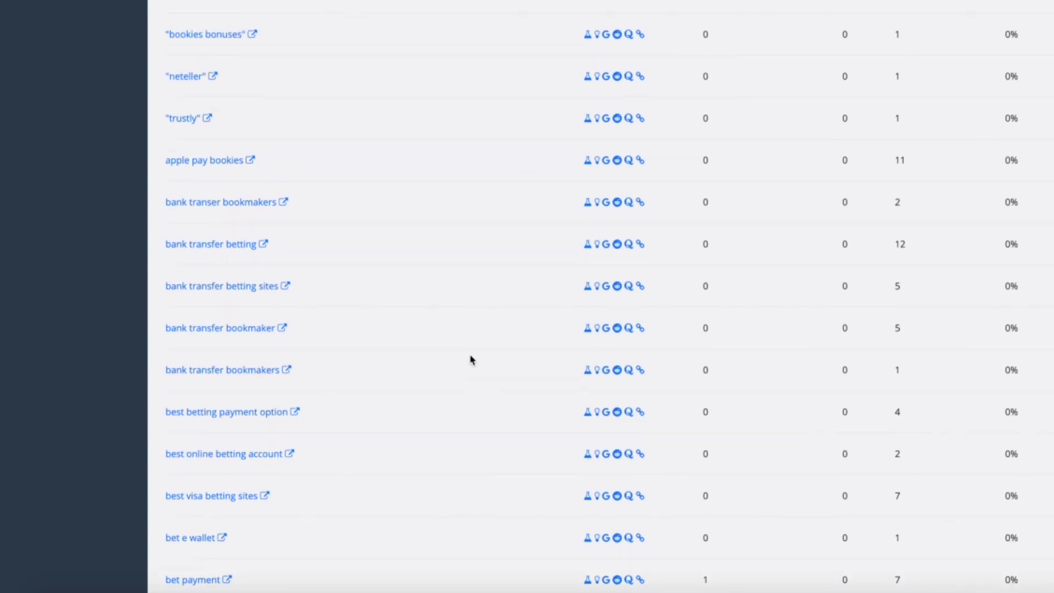
pyautogui.moveTo(159, 187); pyautogui.dragTo(238, 187)
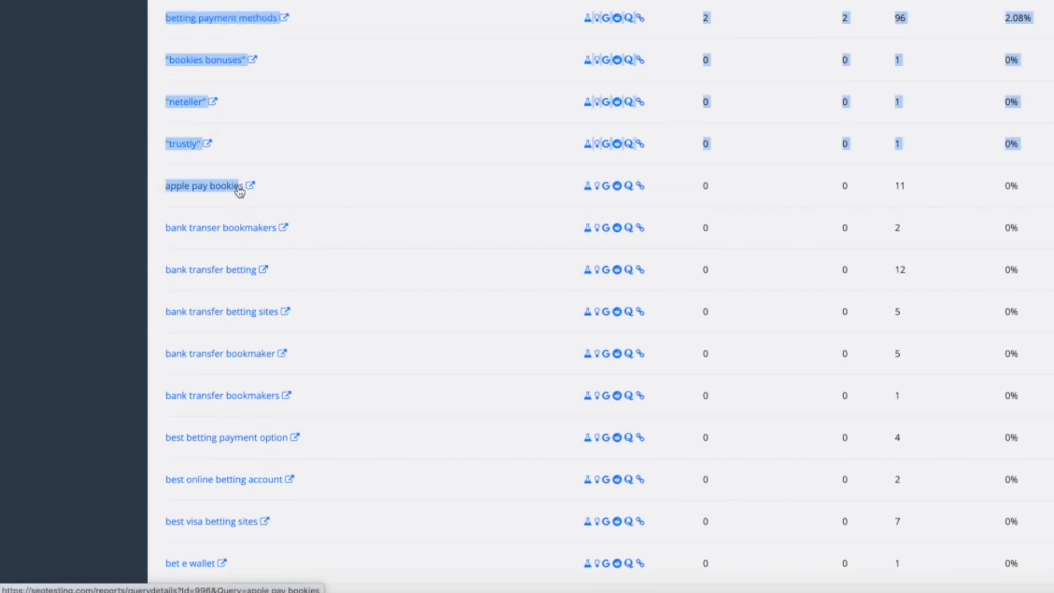
pyautogui.click(366, 192)
pyautogui.scroll(1, 527, 214)
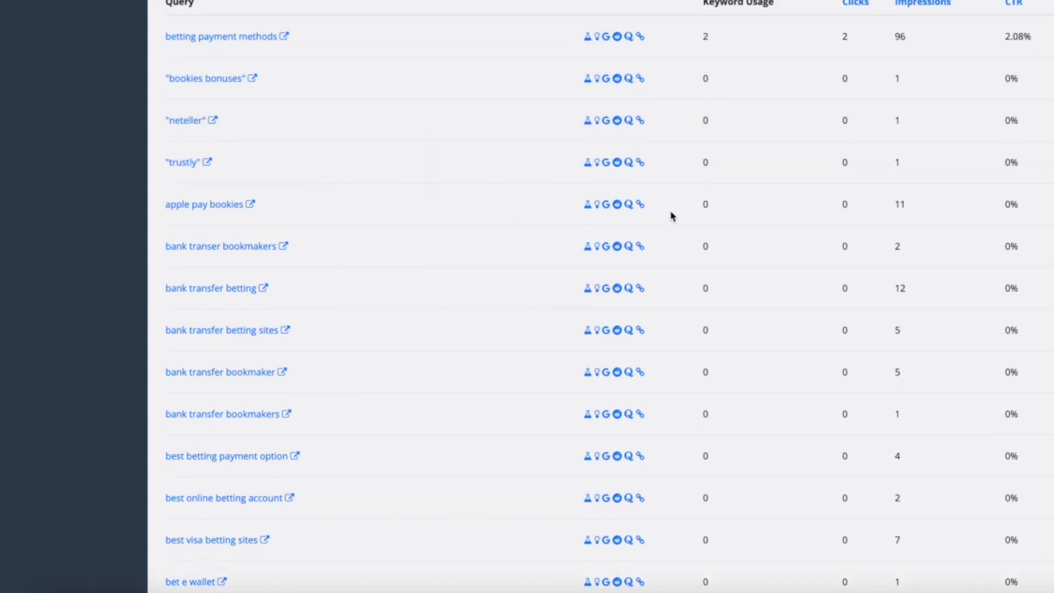
pyautogui.moveTo(698, 206); pyautogui.dragTo(716, 208)
pyautogui.click(716, 208)
# Check the Google search results for the query "bet e wallet", and return to the page's query list
pyautogui.scroll(5, 460, 212)
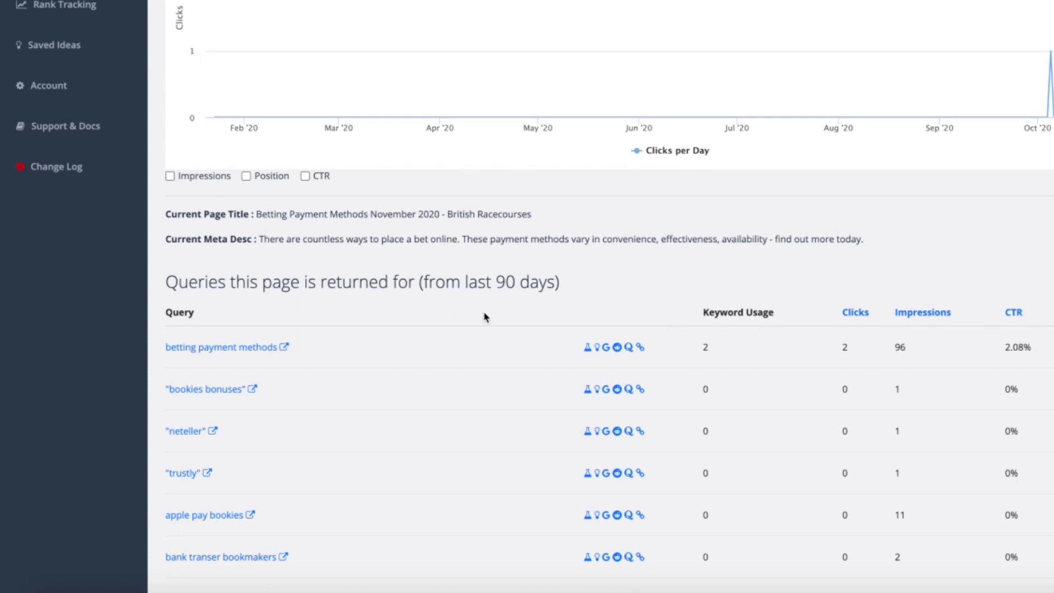
pyautogui.scroll(-5, 485, 316)
pyautogui.scroll(-3, 485, 316)
pyautogui.scroll(-3, 485, 316)
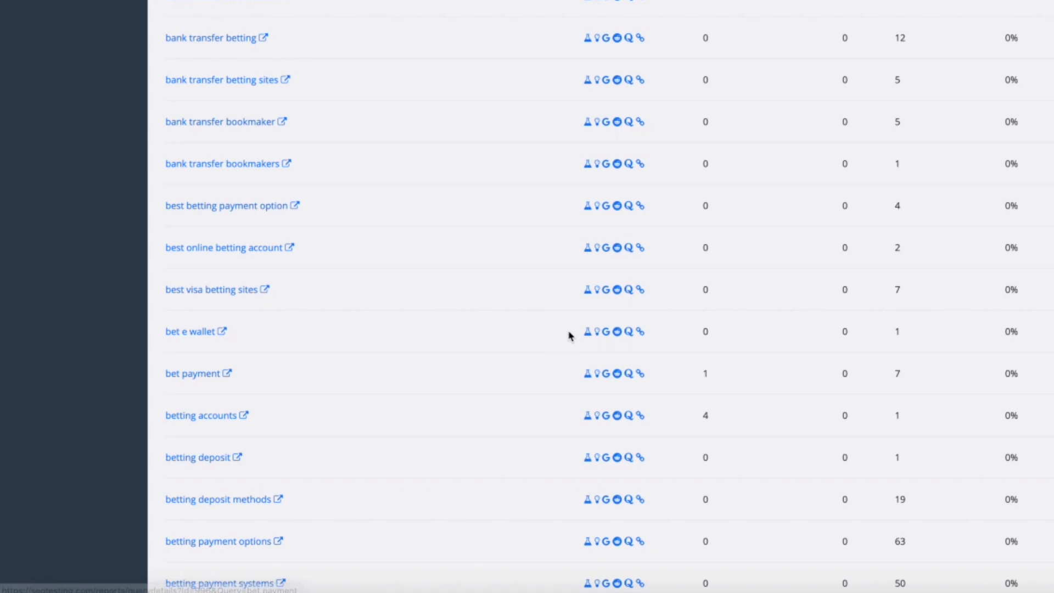
pyautogui.click(606, 332)
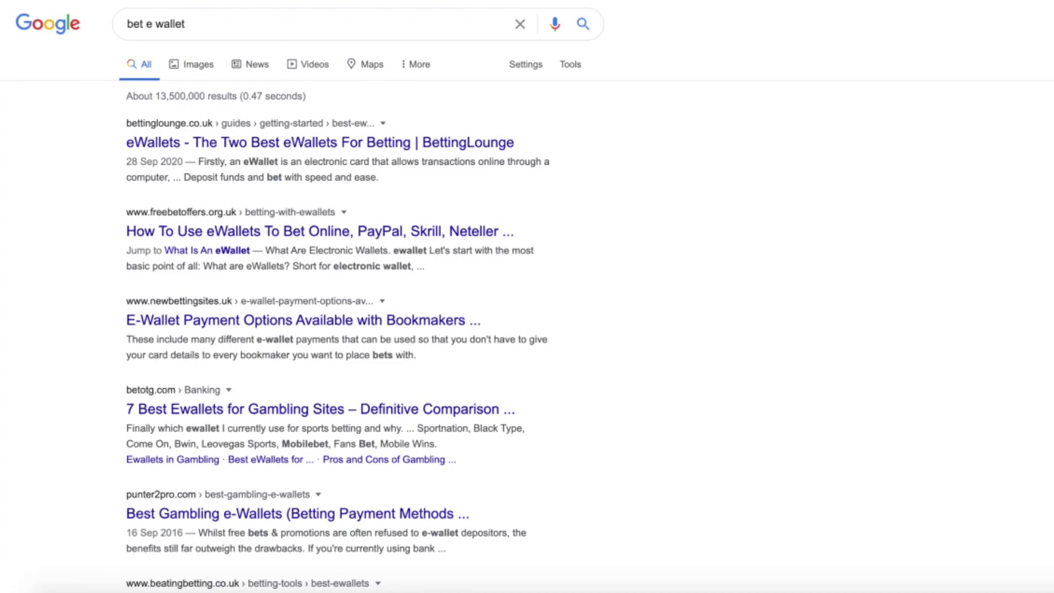
pyautogui.hotkey('ctrl', 'w')
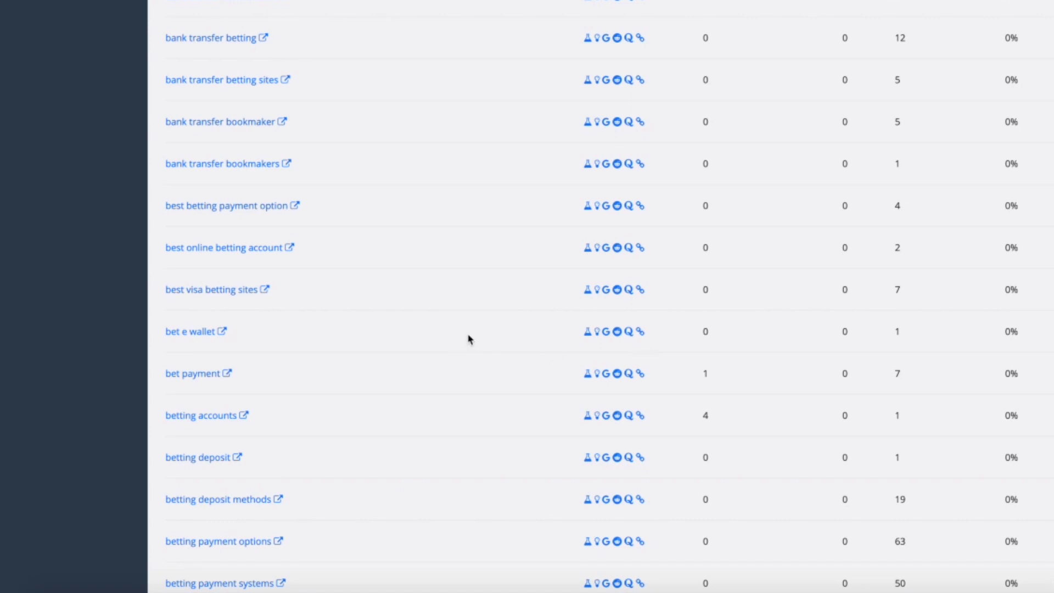
pyautogui.scroll(8, 469, 339)
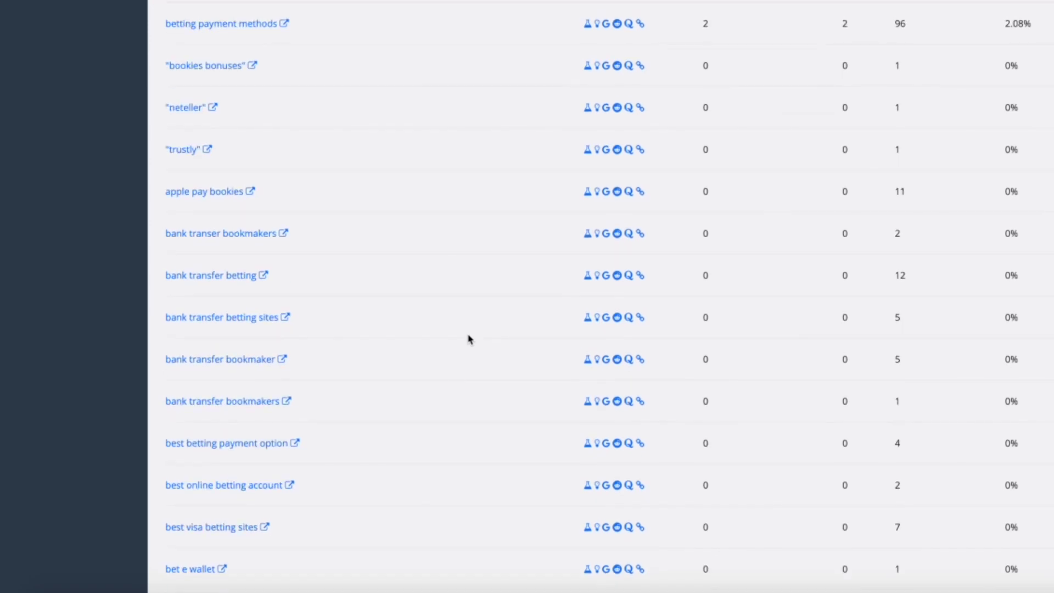